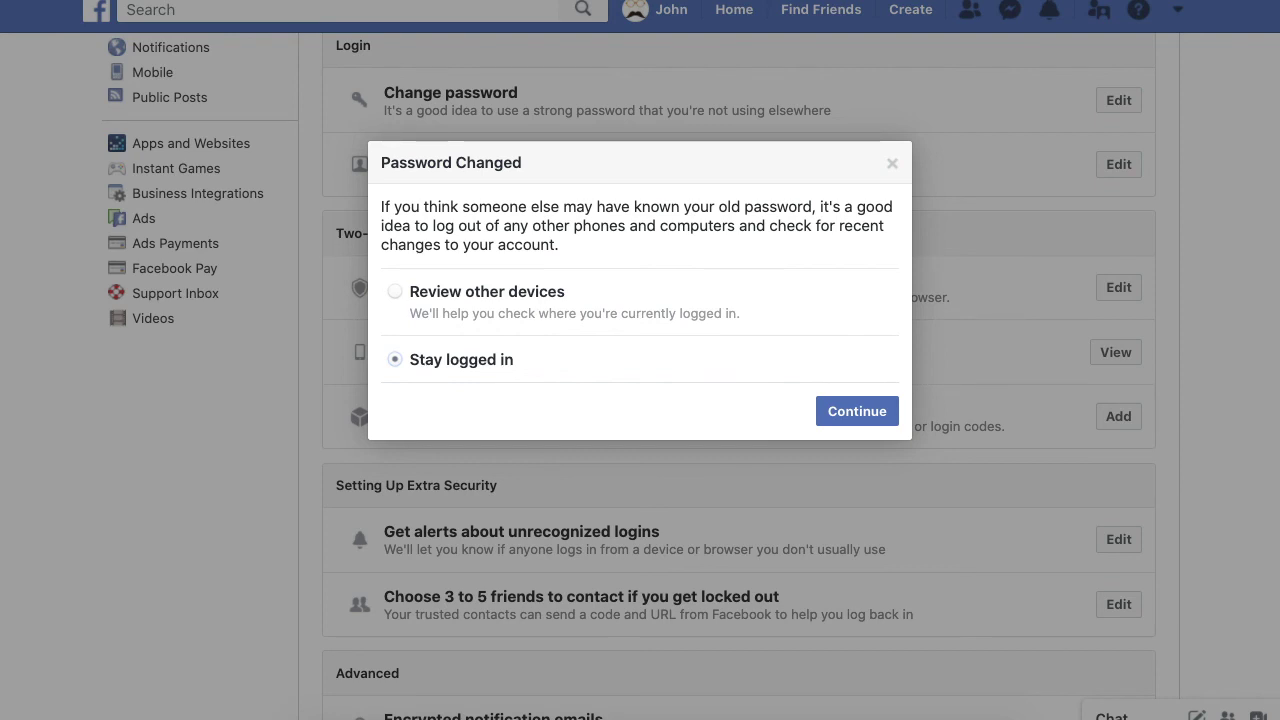
- Confirm 'Stay logged in' to dismiss the Password Changed notice
key("Return")
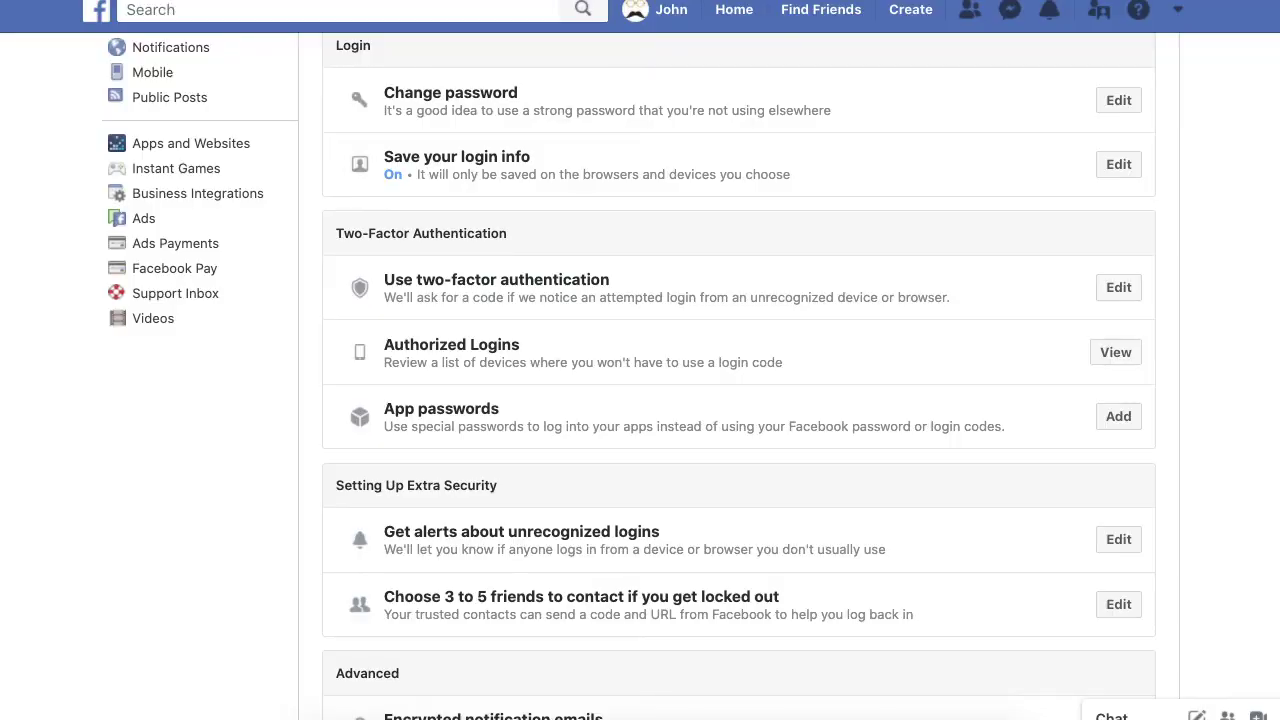